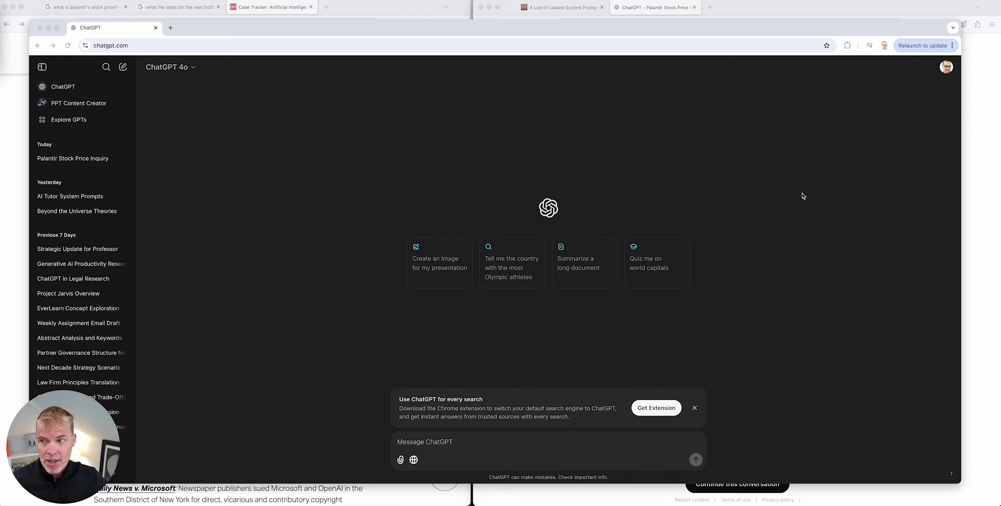
# Start a new empty chat, collapse the chat history sidebar, and switch on web search
pyautogui.click(123, 69)
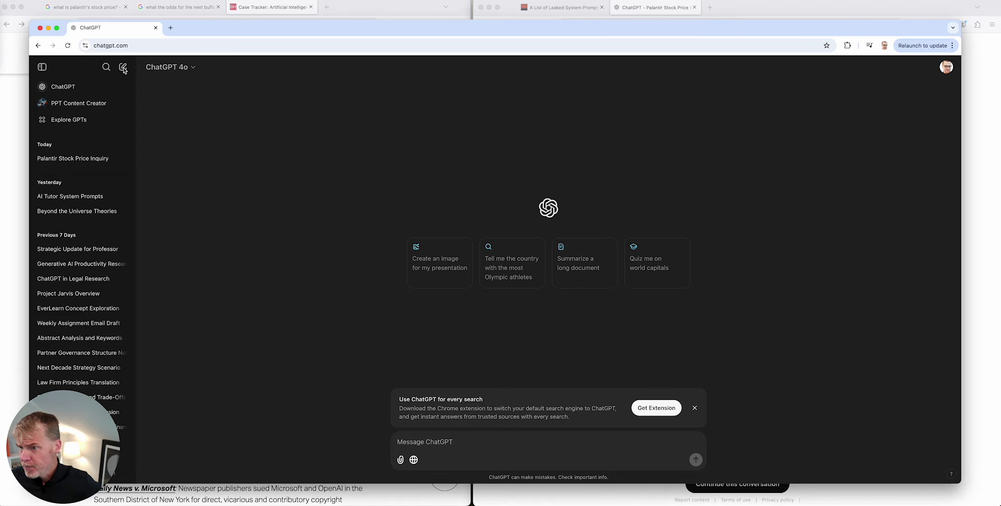
pyautogui.click(124, 68)
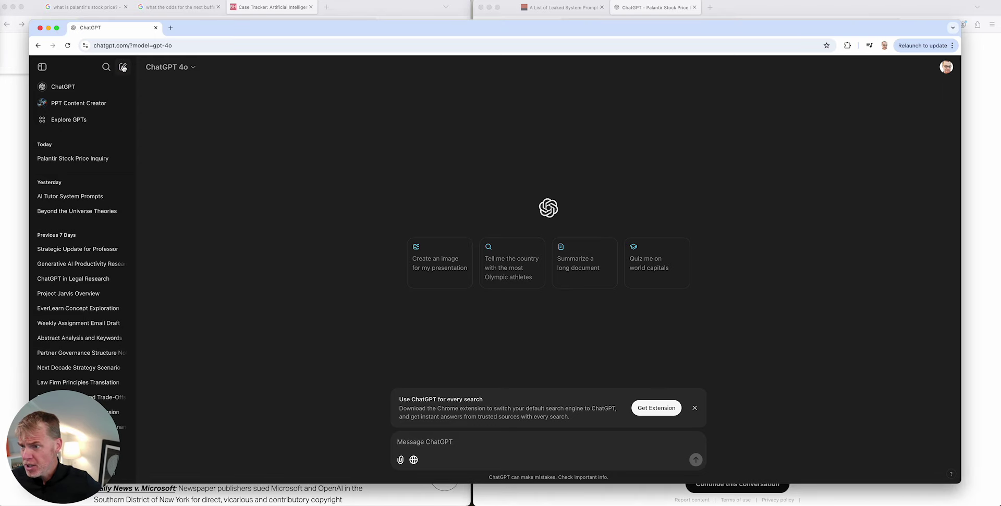
pyautogui.click(42, 67)
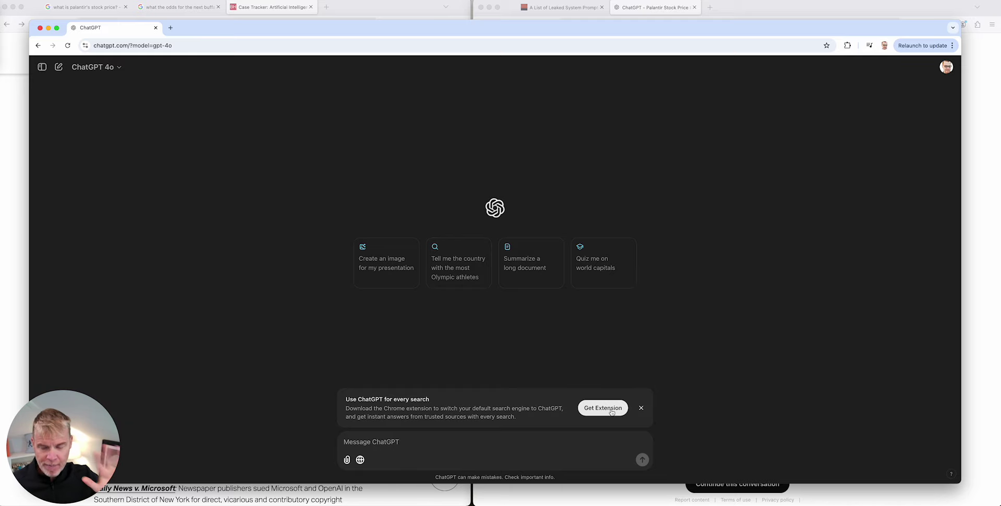
pyautogui.click(359, 460)
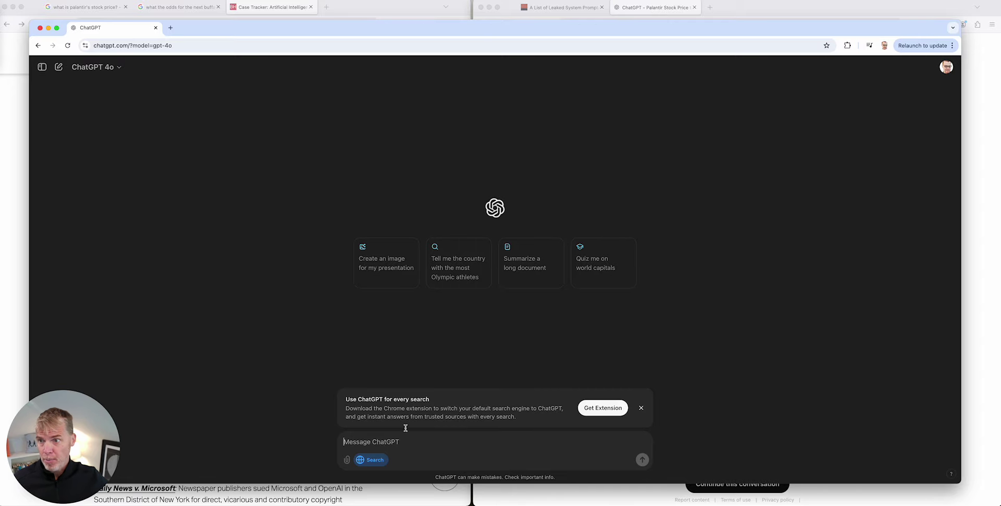
# Show Google's Palantir quote of 42.29 USD beside ChatGPT's shared chat quoting $41.56
pyautogui.click(90, 9)
pyautogui.click(90, 8)
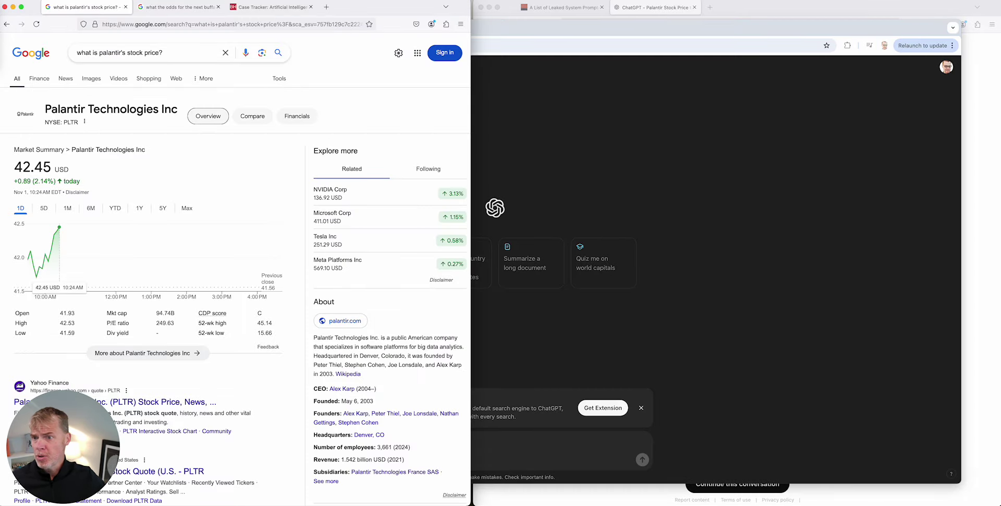
pyautogui.click(758, 175)
pyautogui.scroll(10, 759, 175)
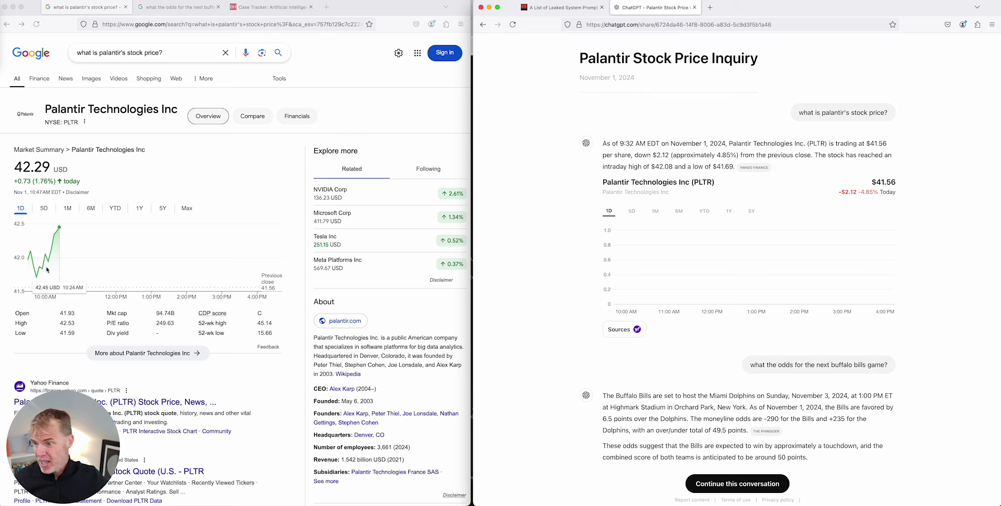
pyautogui.click(46, 296)
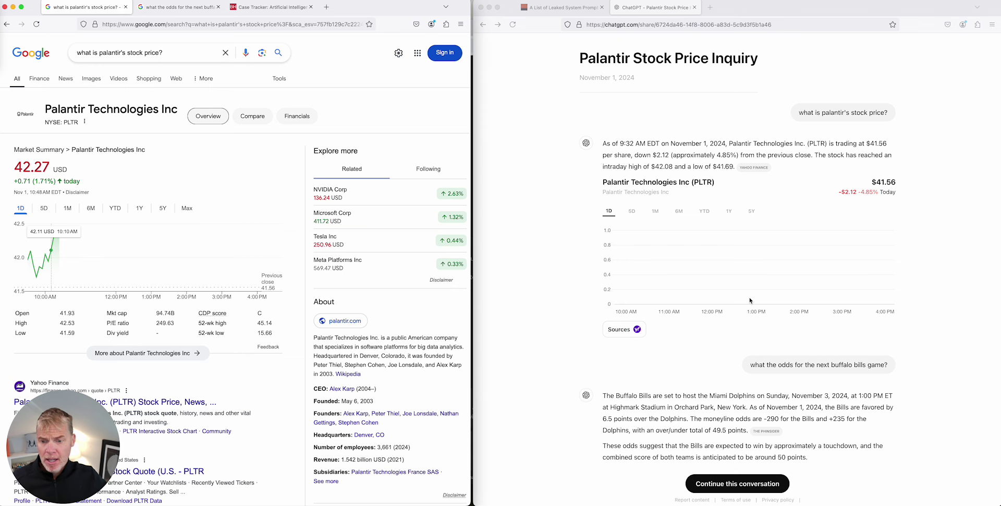
pyautogui.scroll(-1, 749, 297)
pyautogui.click(904, 354)
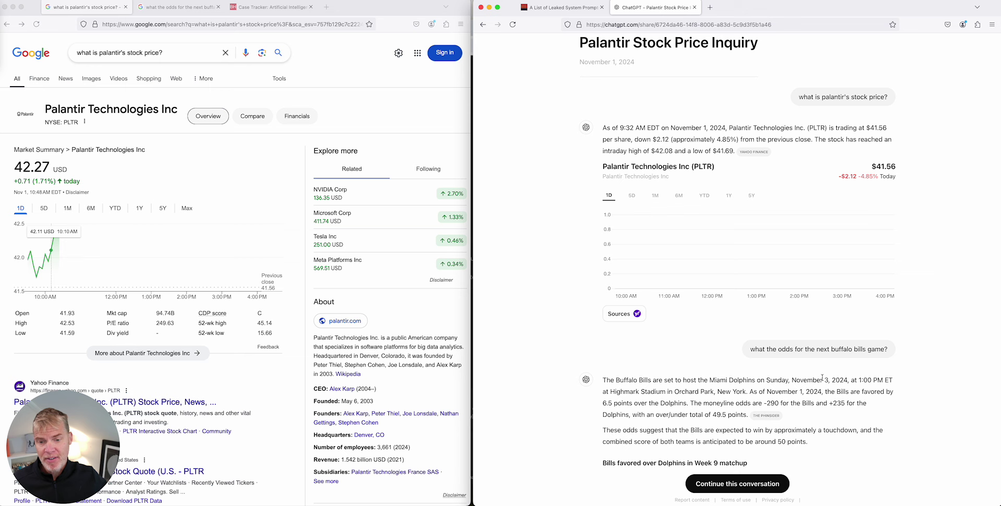
pyautogui.scroll(-5, 822, 377)
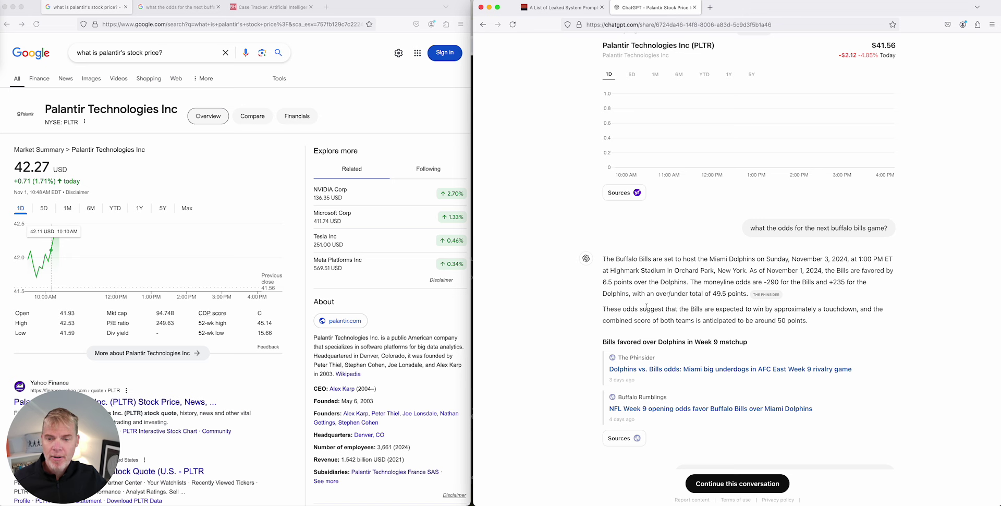
pyautogui.scroll(-1, 833, 348)
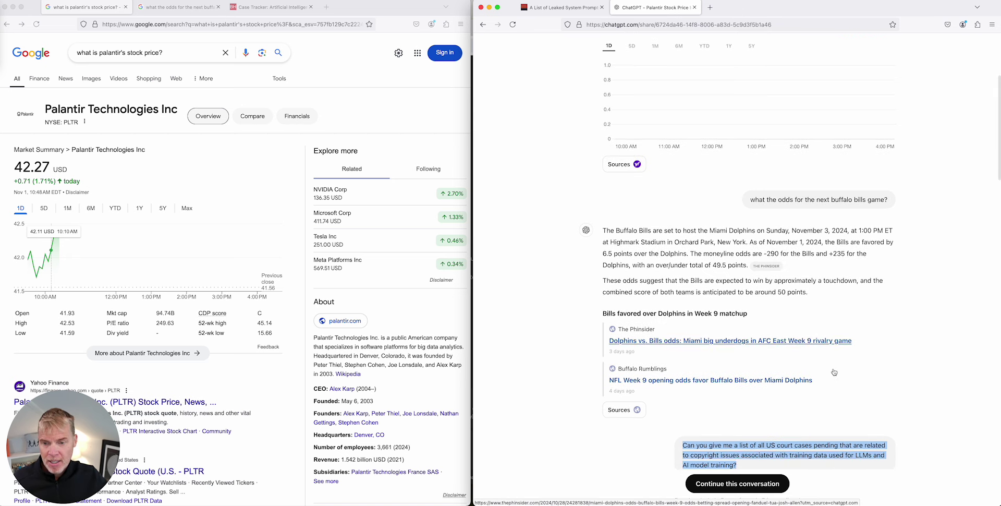
pyautogui.click(622, 410)
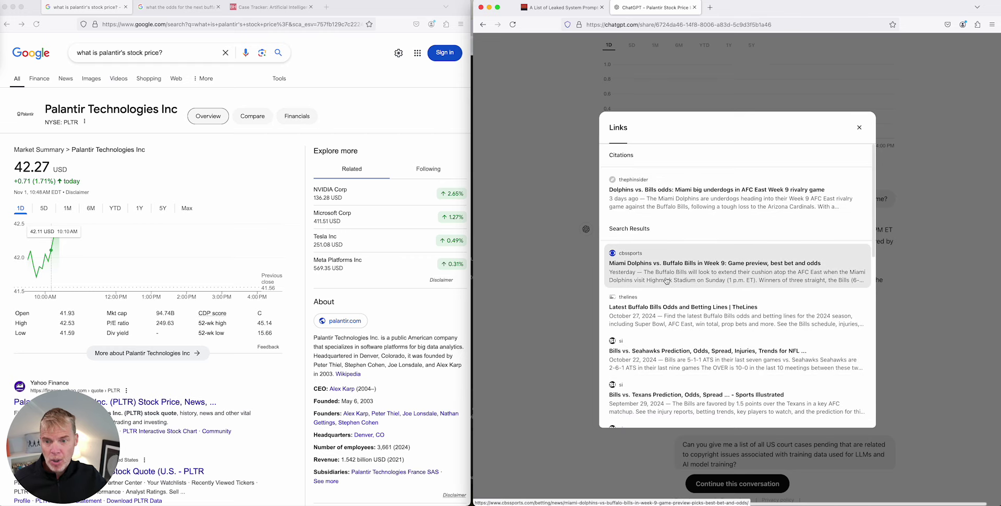
pyautogui.scroll(-5, 666, 281)
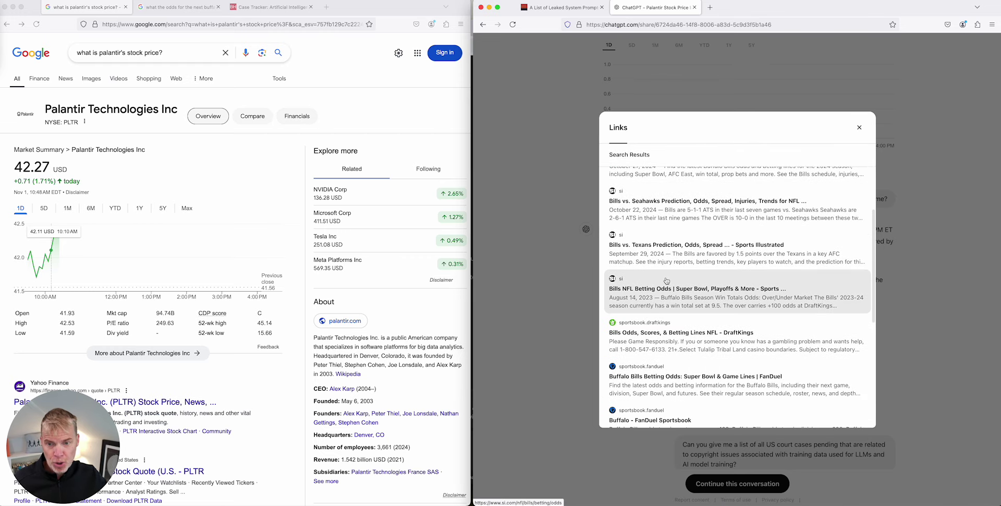
pyautogui.scroll(5, 667, 281)
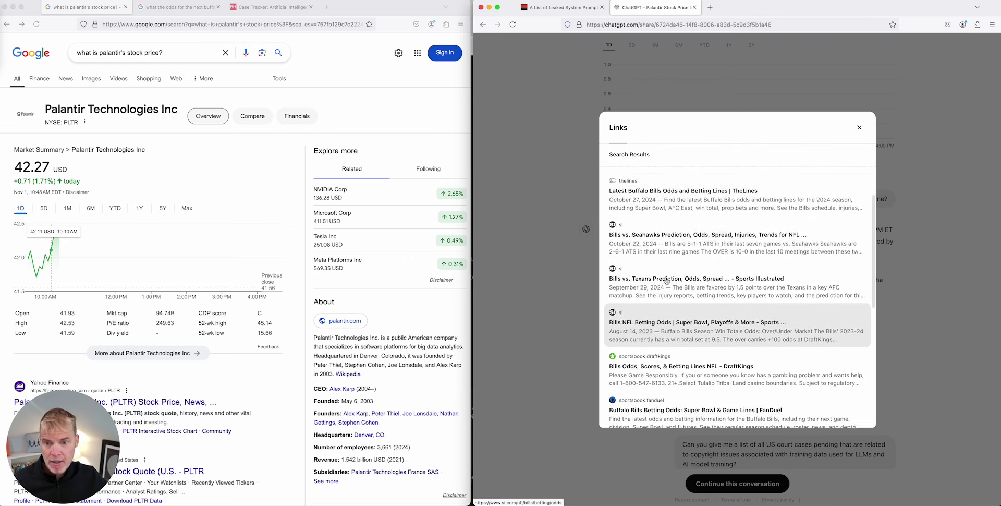
pyautogui.click(860, 129)
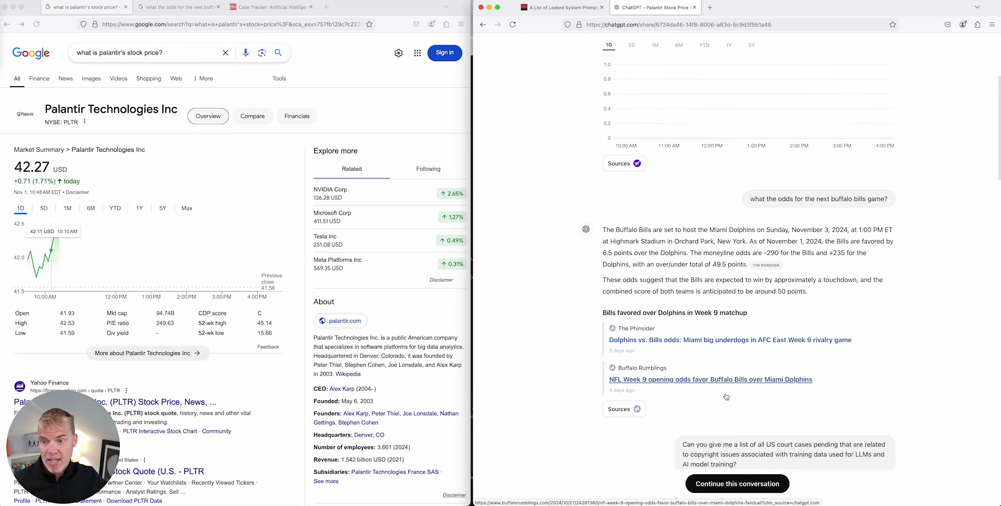
pyautogui.scroll(-1, 727, 396)
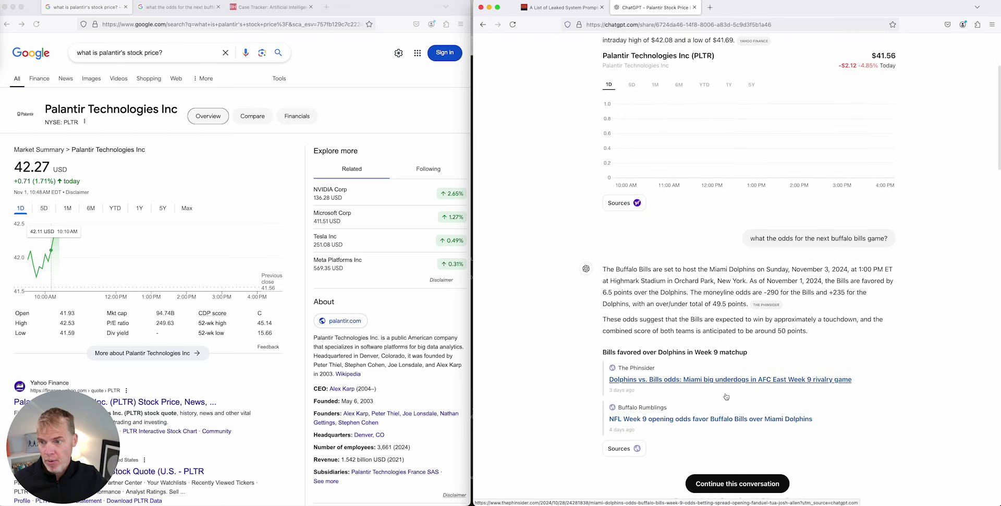
# Browse Google's Bills odds results, including DraftKings, The Lines and Action Network
pyautogui.click(171, 7)
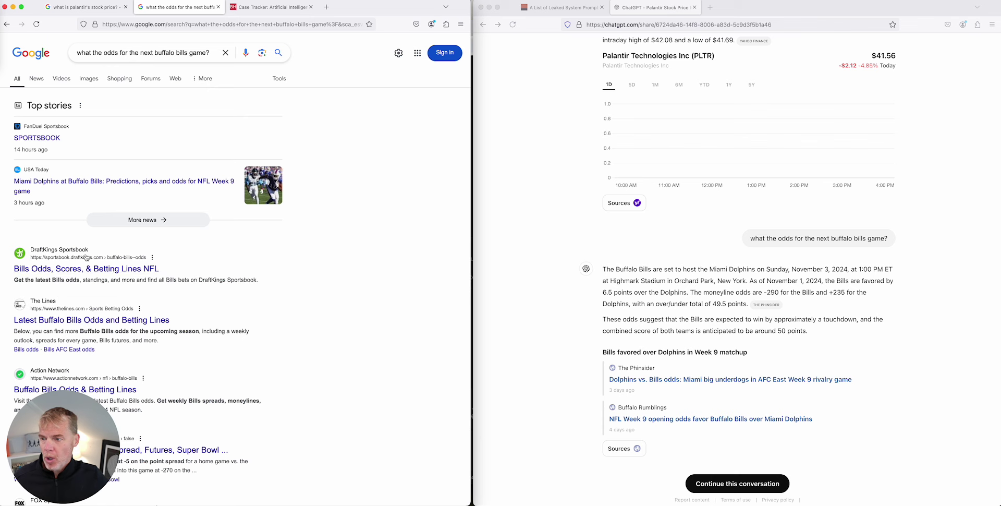
pyautogui.scroll(-3, 196, 278)
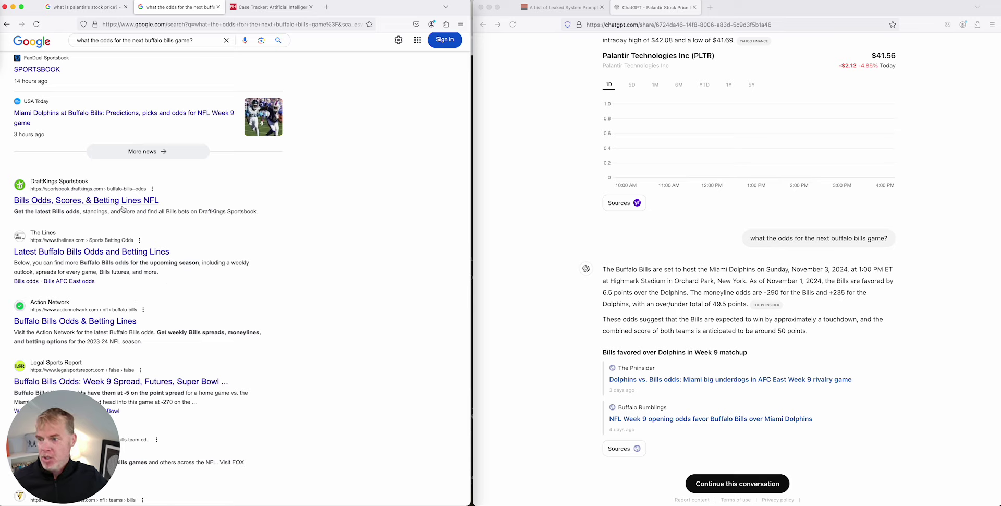
pyautogui.scroll(3, 174, 320)
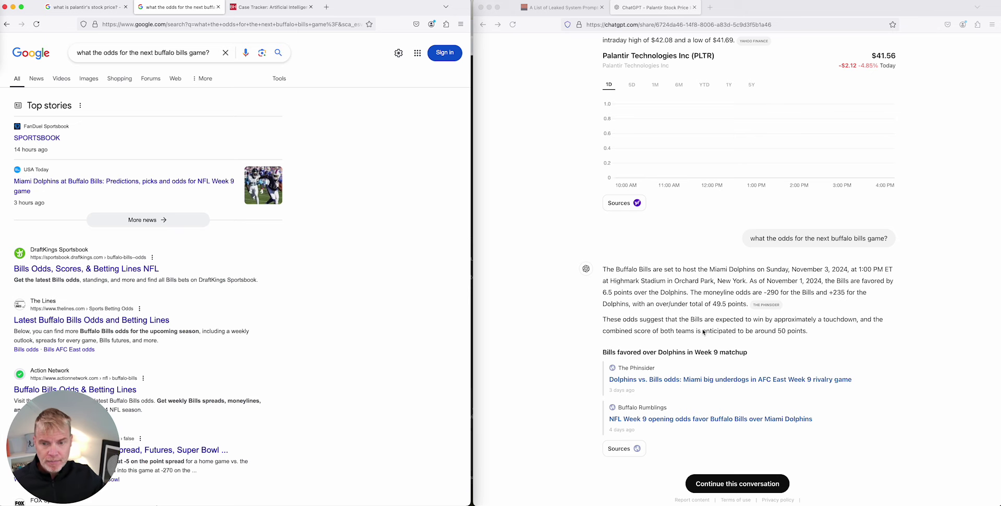
pyautogui.scroll(3, 712, 324)
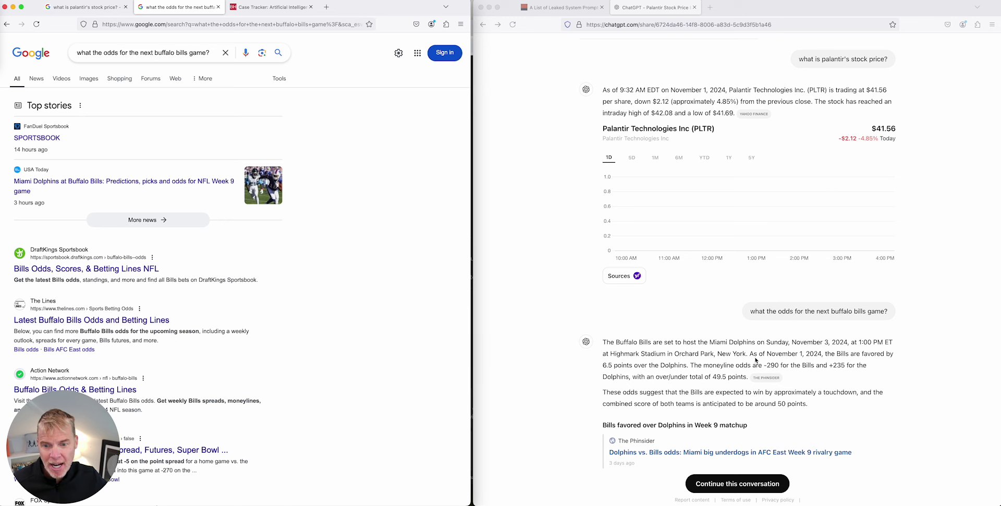
pyautogui.scroll(-3, 730, 333)
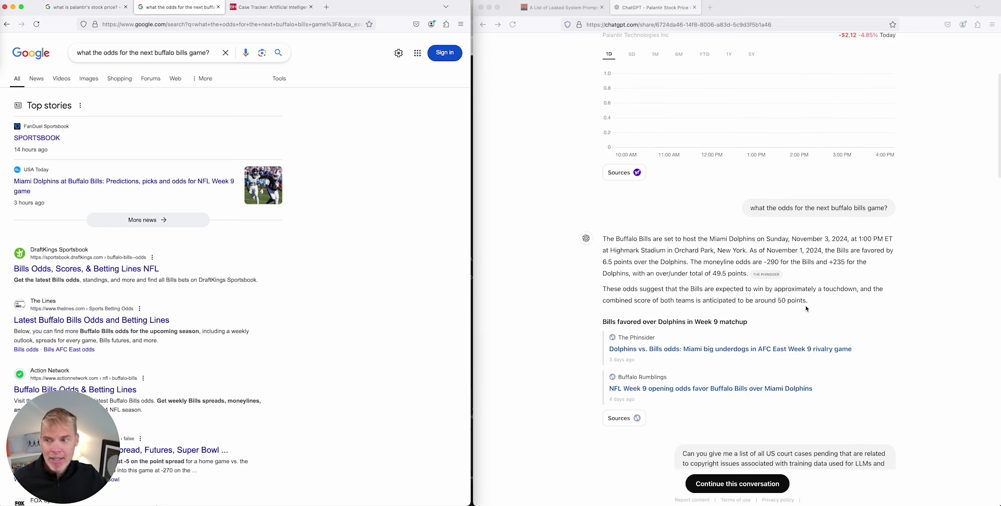
pyautogui.scroll(-1, 805, 308)
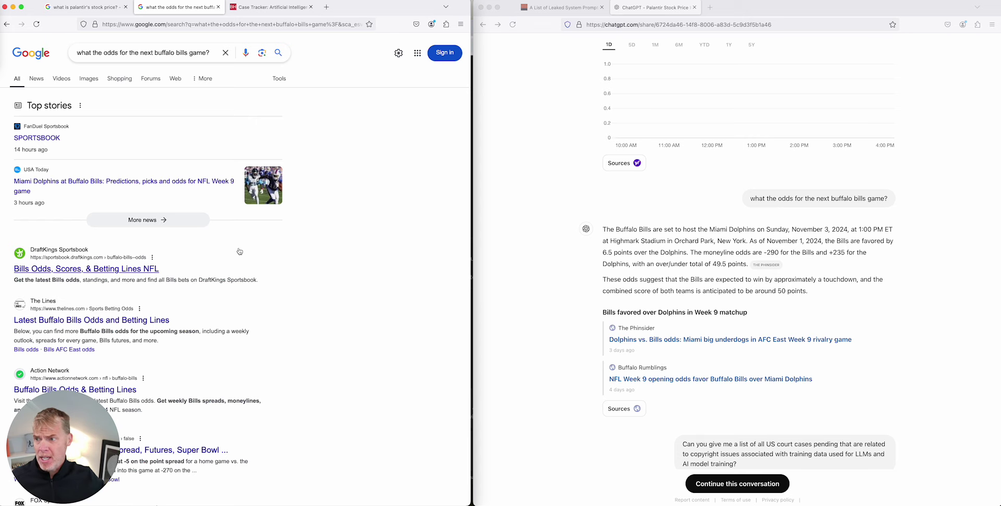
pyautogui.scroll(-2, 142, 328)
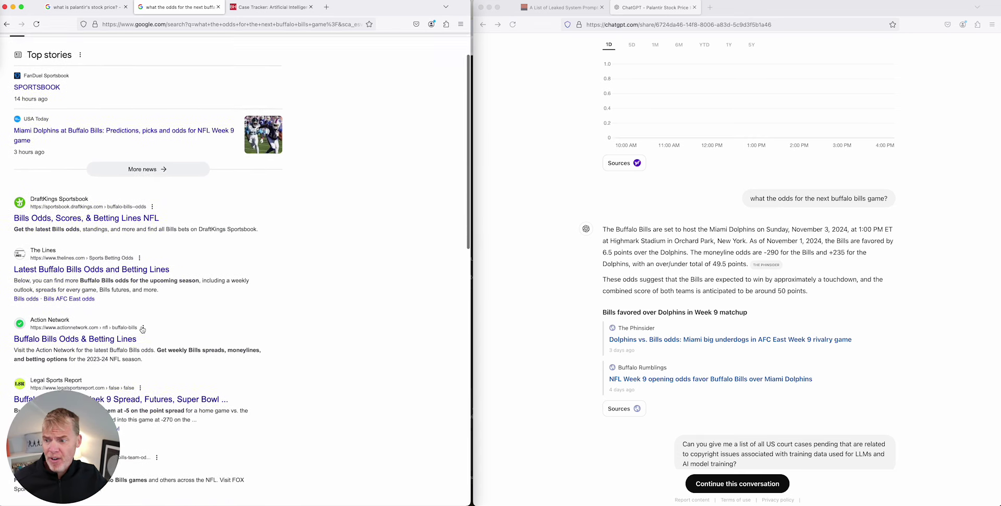
pyautogui.scroll(-1, 142, 329)
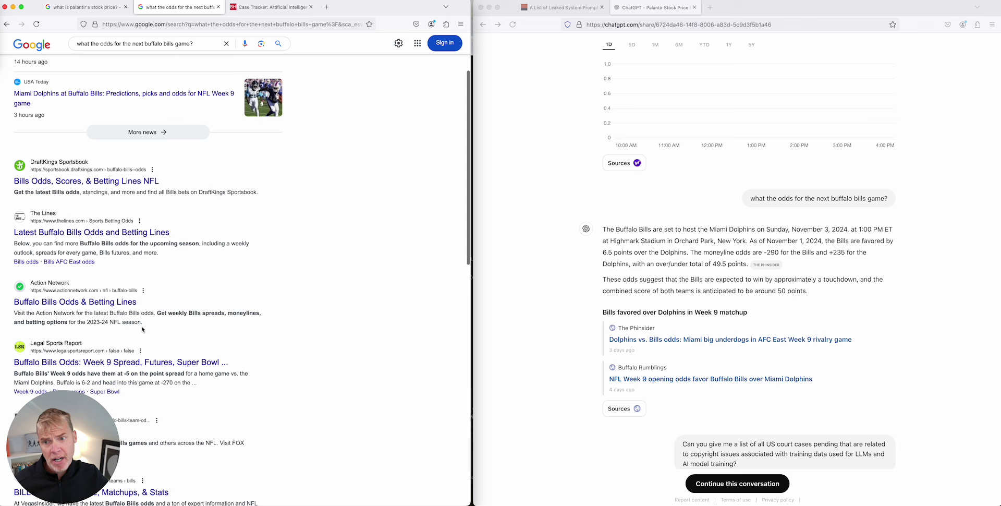
pyautogui.scroll(3, 142, 329)
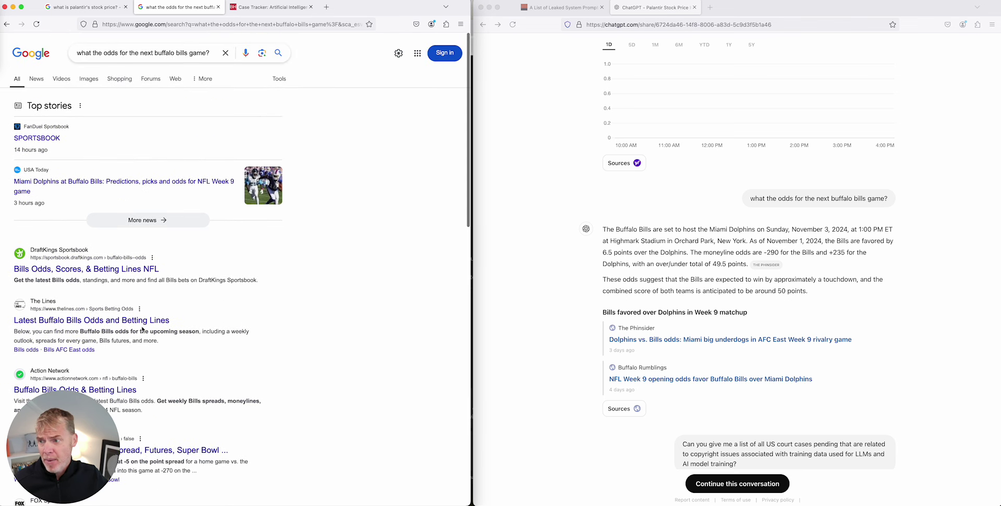
# Return Google to the Palantir stock price results, now quoting 42.35 USD
pyautogui.click(89, 8)
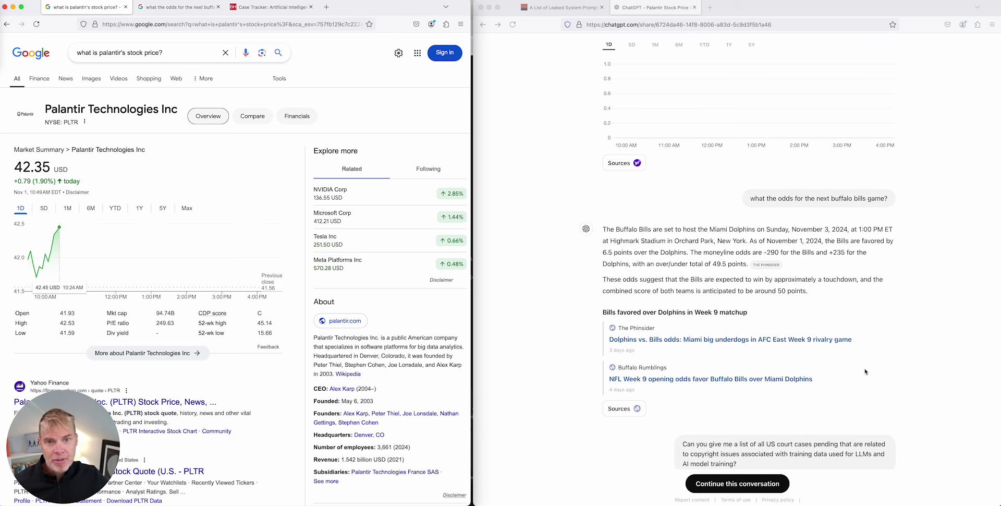
# Scroll ChatGPT to its list of eight US AI training-data copyright lawsuits and inspect the Wikipedia citation
pyautogui.scroll(-1, 863, 422)
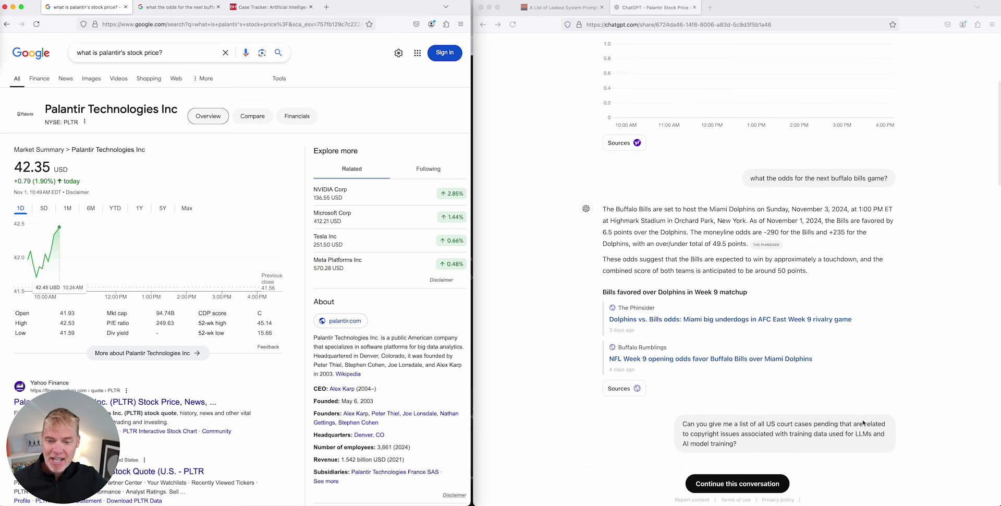
pyautogui.click(684, 426)
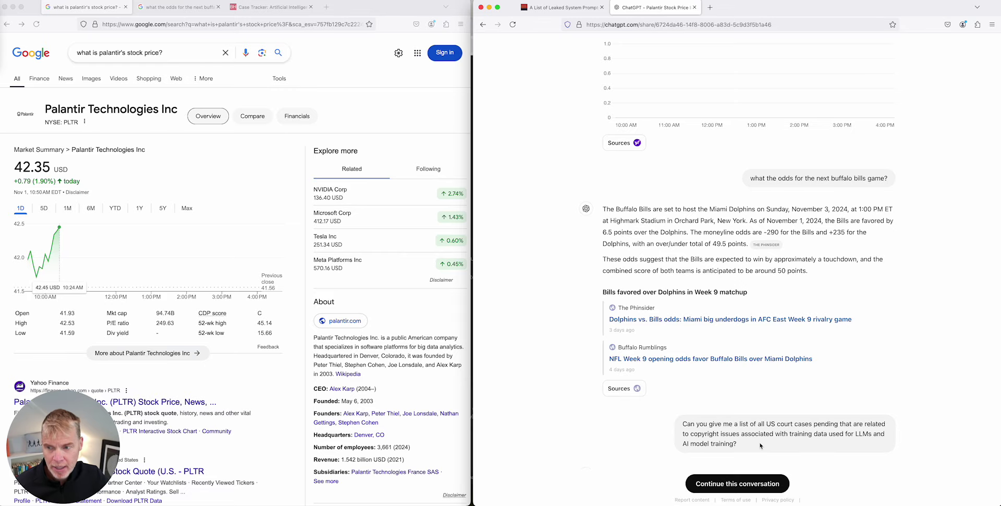
pyautogui.scroll(-6, 761, 445)
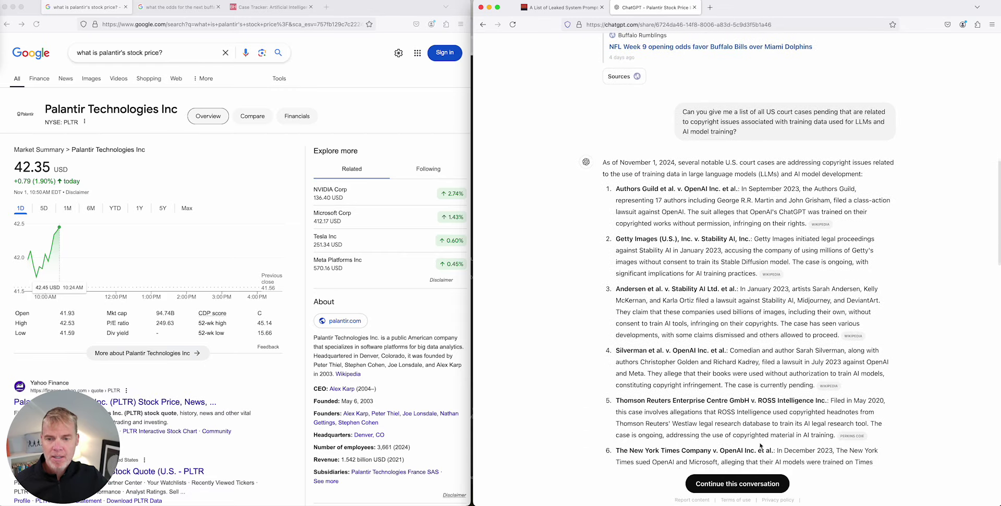
pyautogui.scroll(-5, 761, 445)
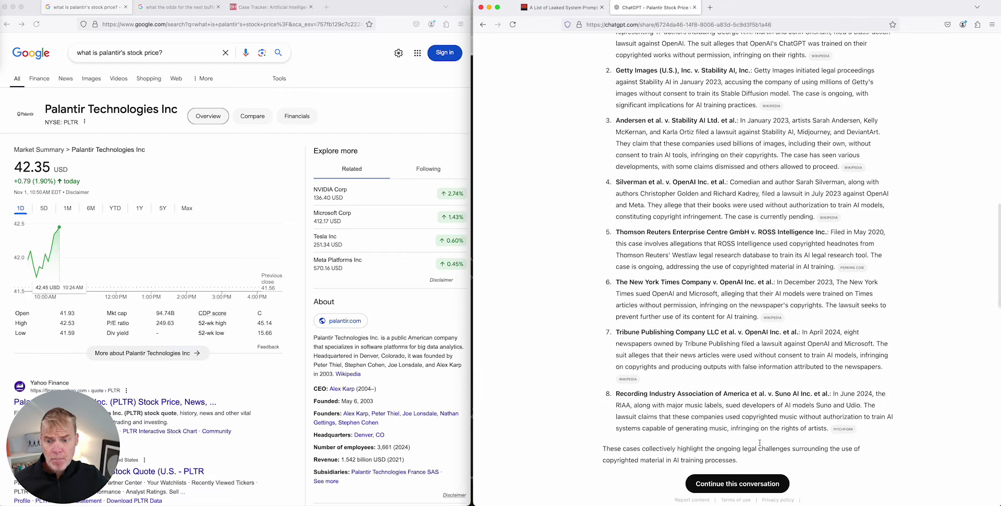
pyautogui.scroll(2, 760, 444)
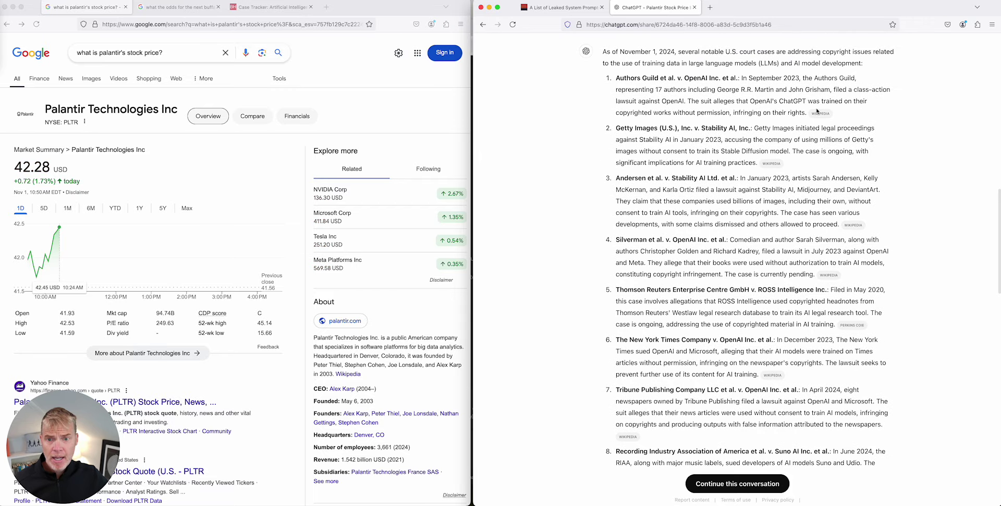
pyautogui.moveTo(822, 113)
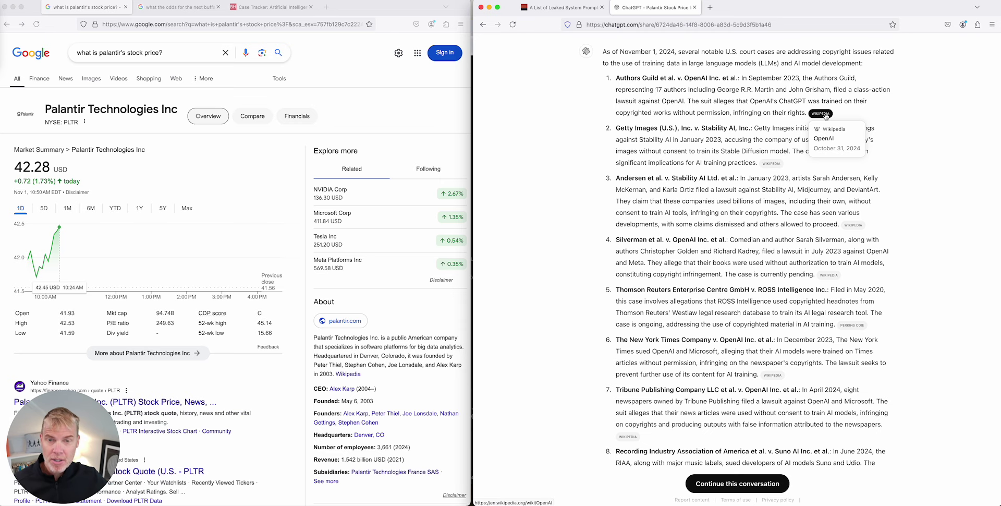
# Skim the Wikipedia OpenAI article cited for Authors Guild, then go back to ChatGPT
pyautogui.click(826, 114)
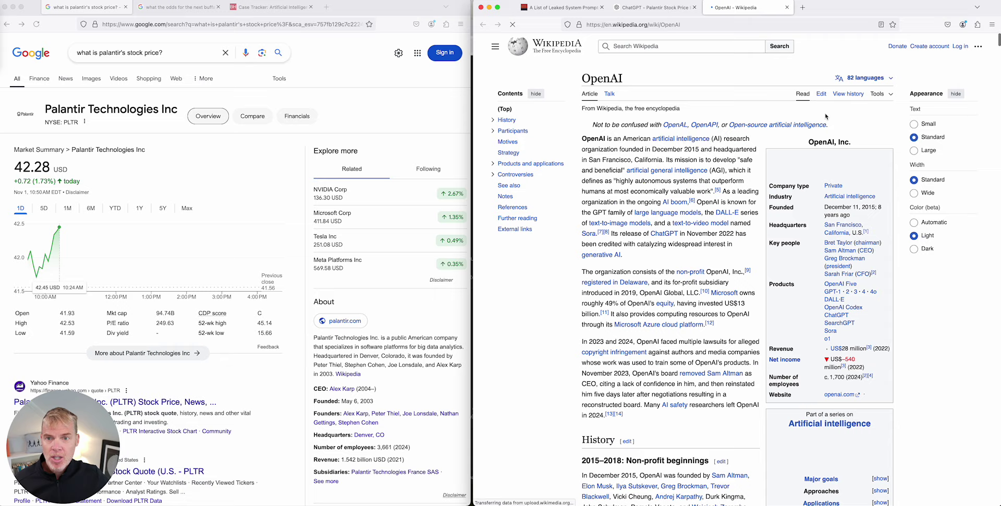
pyautogui.scroll(-15, 735, 303)
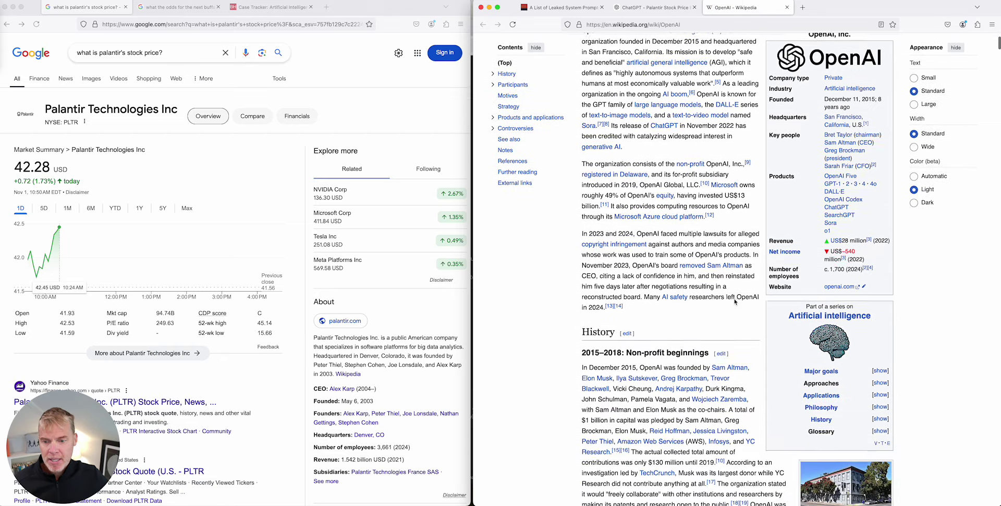
pyautogui.scroll(-20, 735, 303)
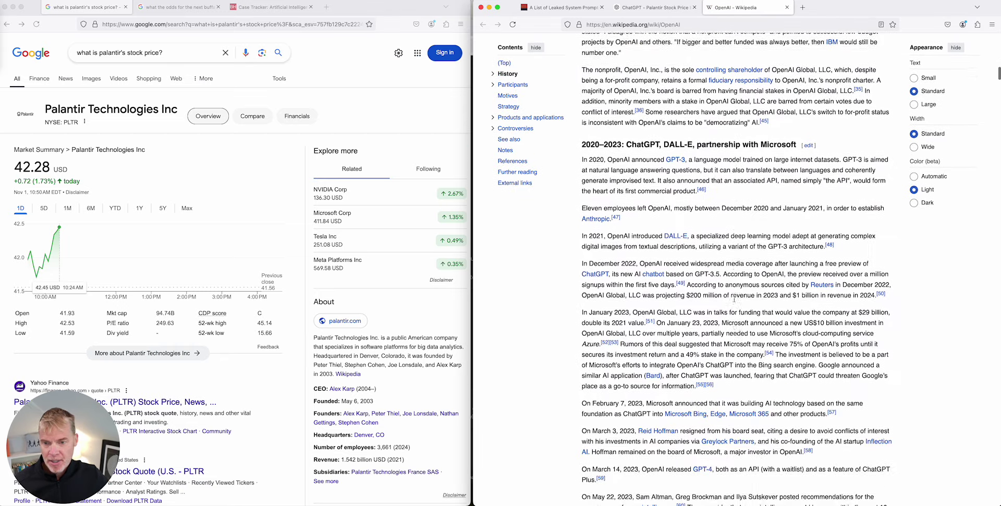
pyautogui.scroll(-20, 735, 301)
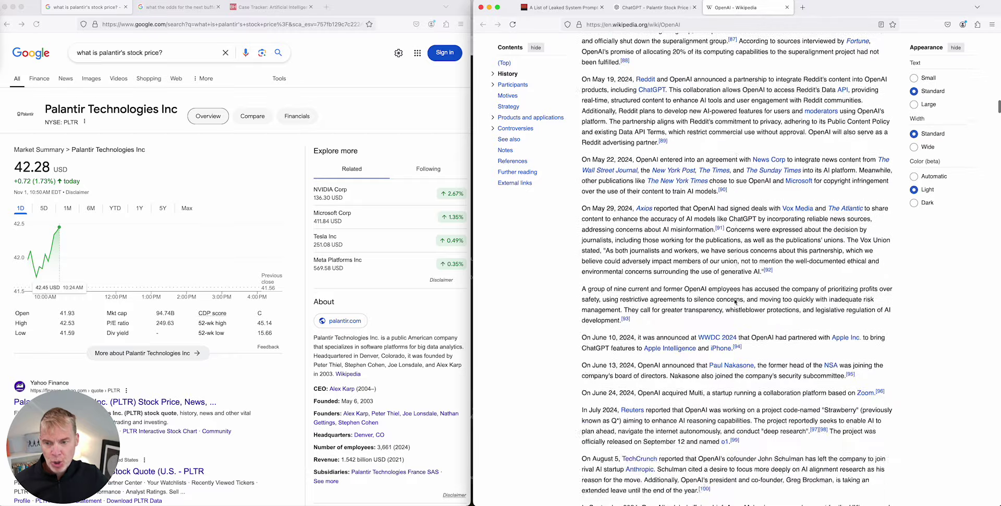
pyautogui.scroll(5, 736, 301)
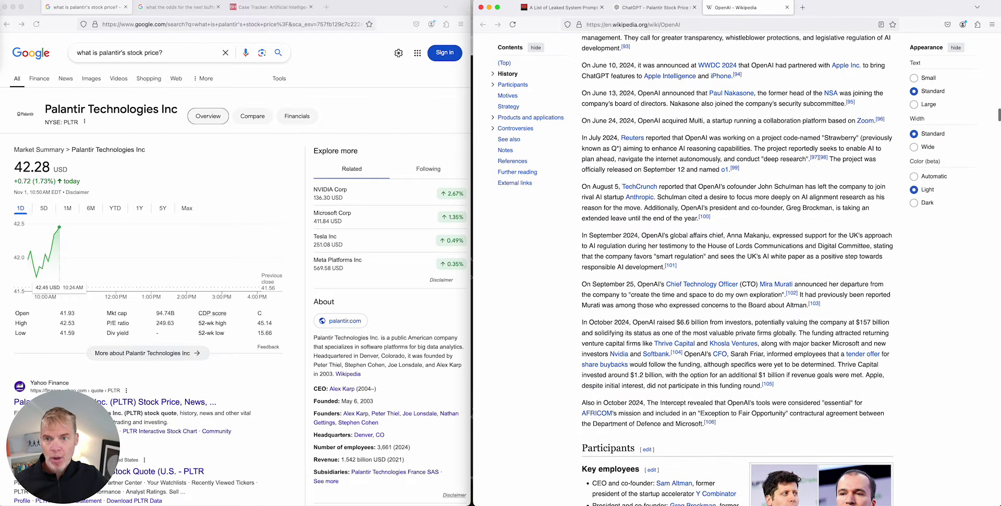
pyautogui.click(659, 9)
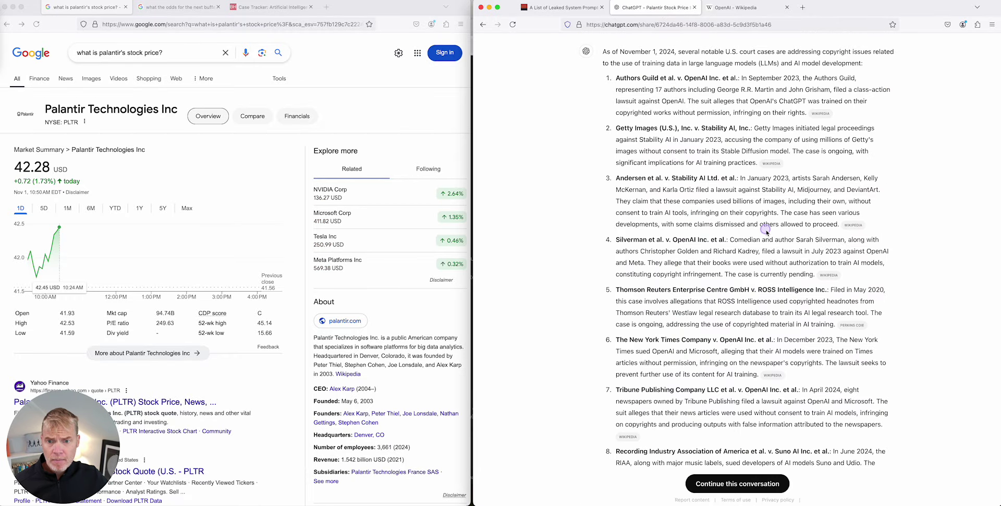
pyautogui.scroll(-3, 761, 232)
pyautogui.scroll(-7, 750, 230)
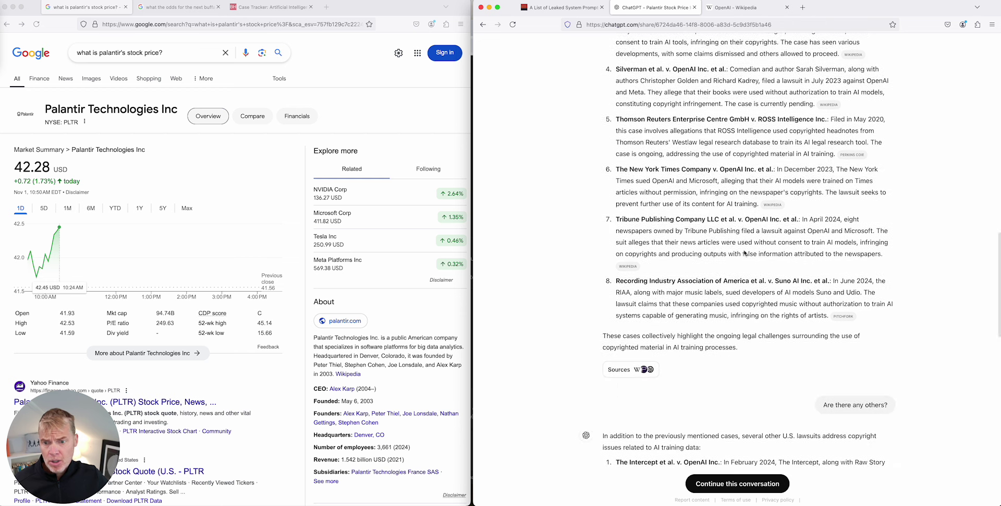
pyautogui.click(631, 304)
pyautogui.scroll(-6, 735, 290)
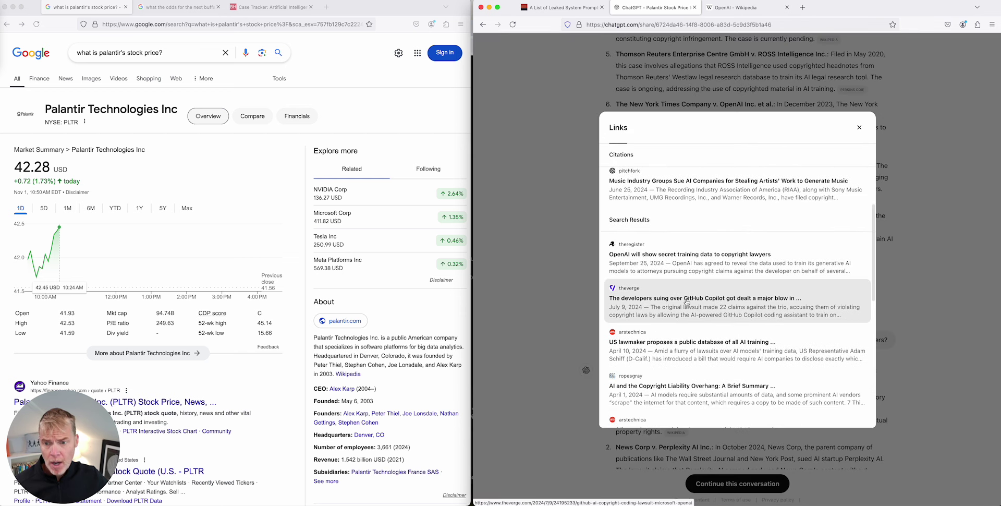
pyautogui.scroll(-4, 687, 302)
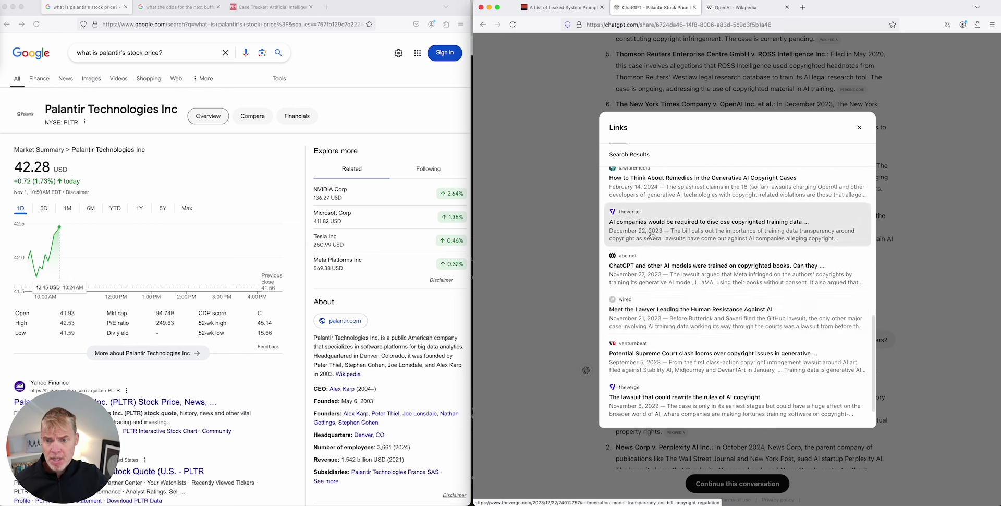
pyautogui.scroll(-5, 669, 201)
pyautogui.scroll(3, 668, 209)
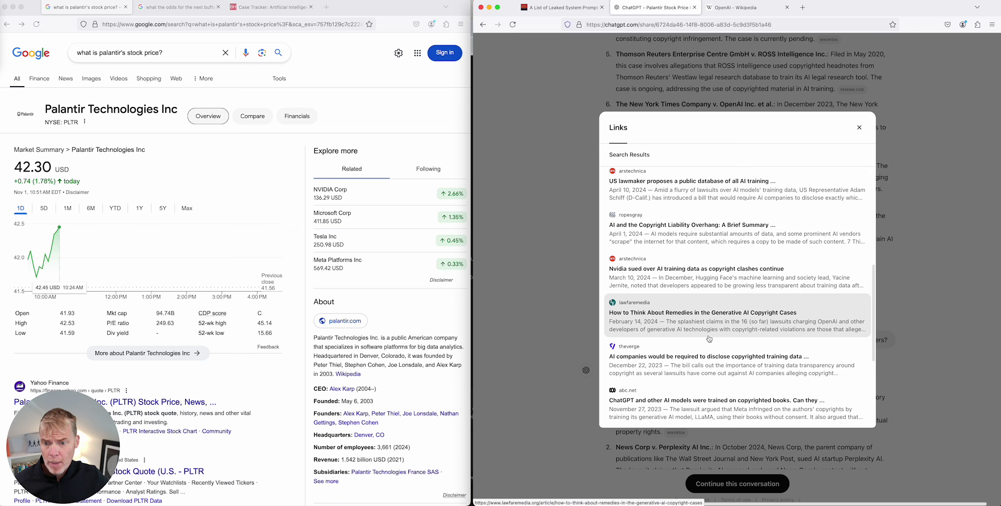
pyautogui.scroll(-2, 709, 334)
pyautogui.scroll(-4, 708, 337)
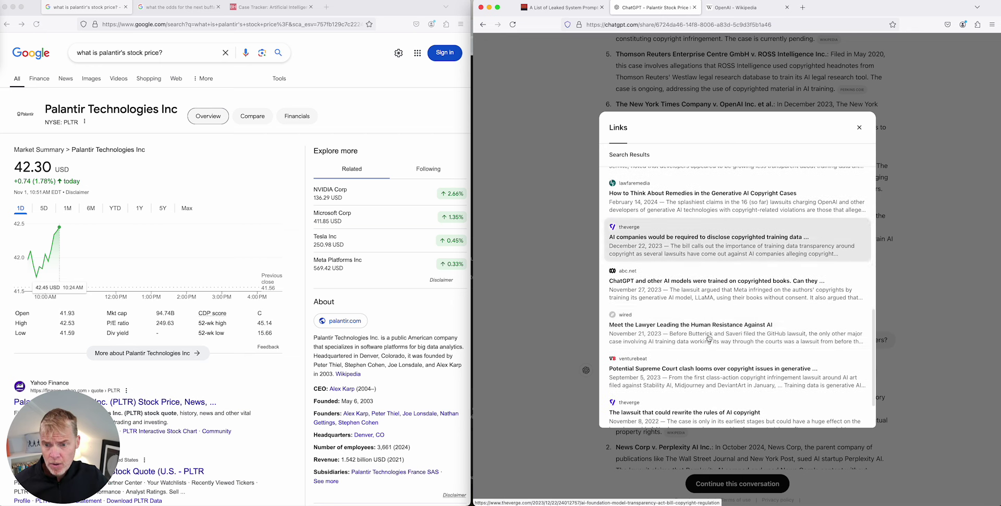
pyautogui.scroll(-2, 708, 337)
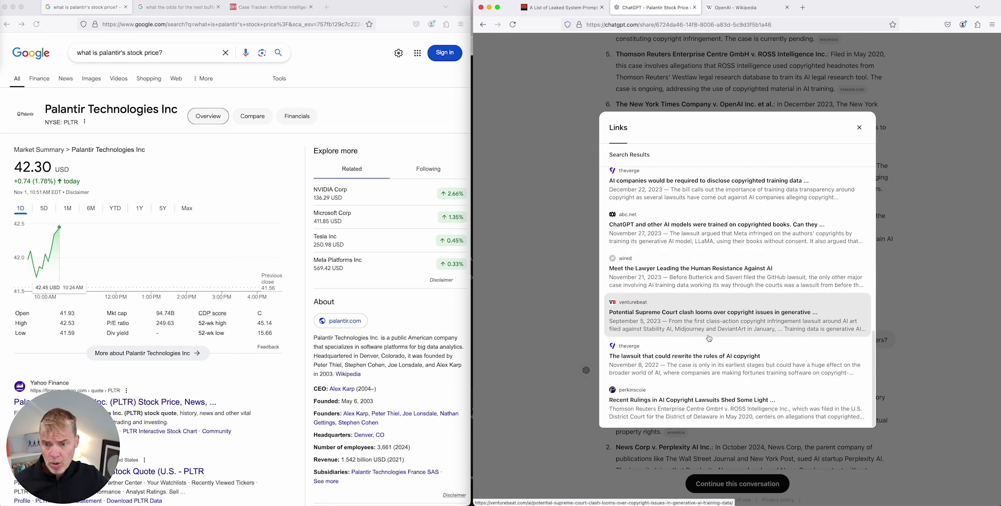
pyautogui.click(860, 129)
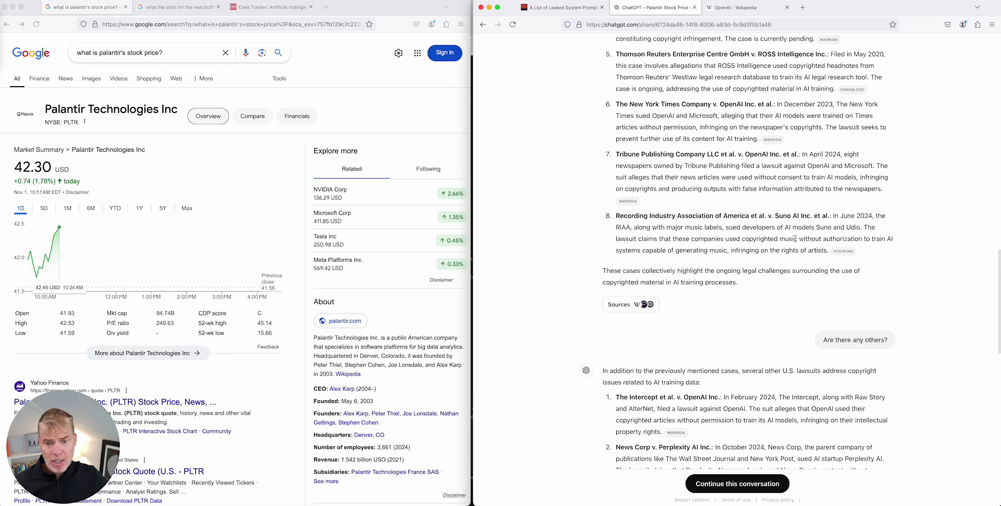
# Bring the left window back to Google's pending US AI copyright cases results, led by BakerHostetler
pyautogui.scroll(3, 785, 290)
pyautogui.scroll(1, 784, 290)
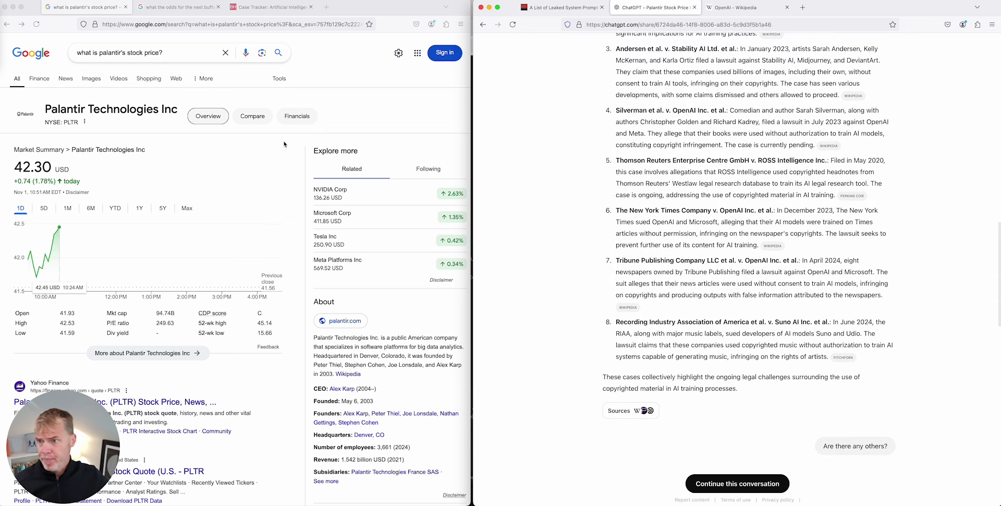
pyautogui.click(273, 10)
pyautogui.click(7, 24)
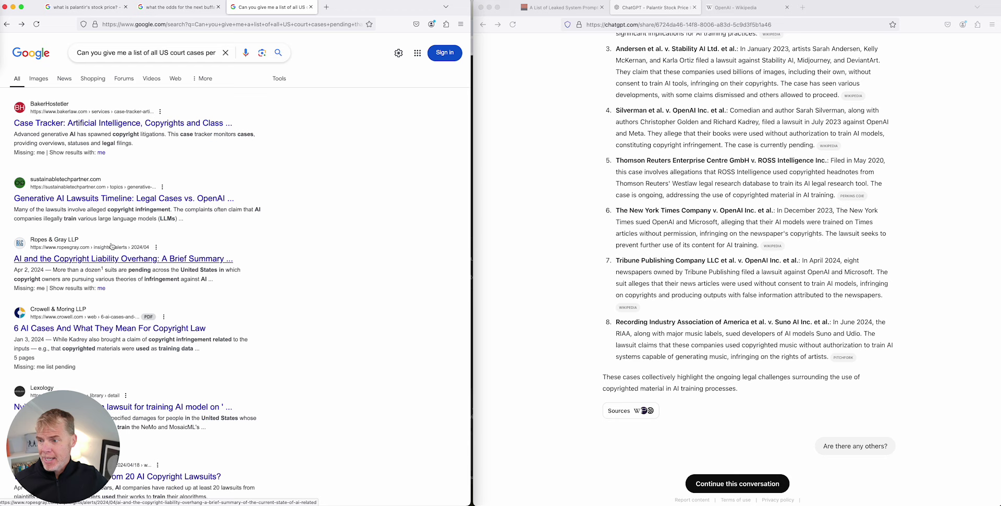
# Open BakerHostetler's Case Tracker and find Alter v. OpenAI, Andersen v. Stability AI, Concord Music v. Anthropic
pyautogui.click(61, 122)
pyautogui.scroll(-9, 250, 227)
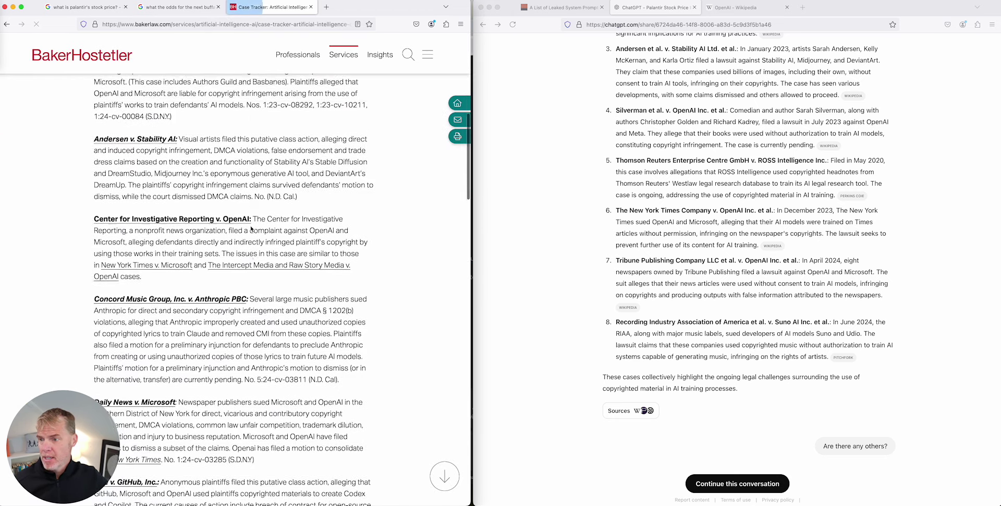
pyautogui.scroll(3, 251, 227)
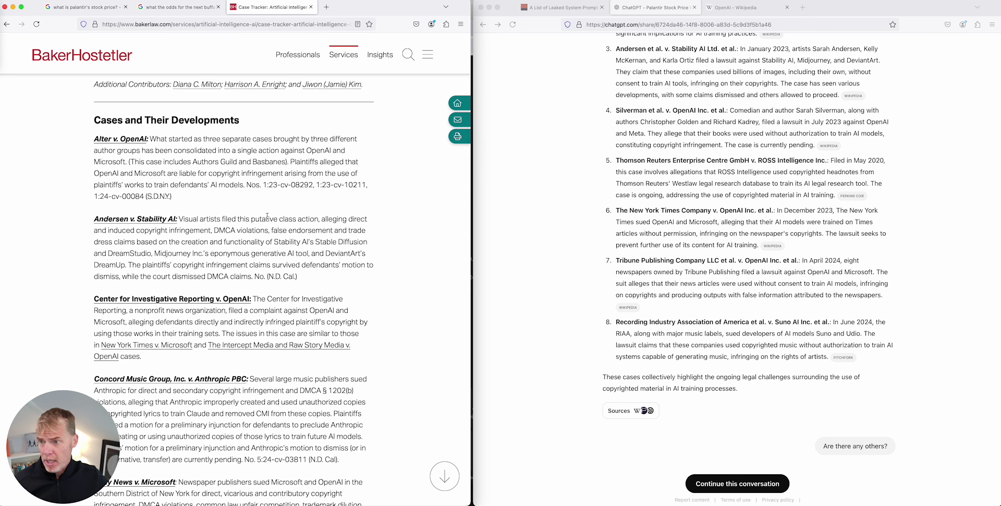
pyautogui.scroll(6, 267, 216)
pyautogui.scroll(-8, 289, 326)
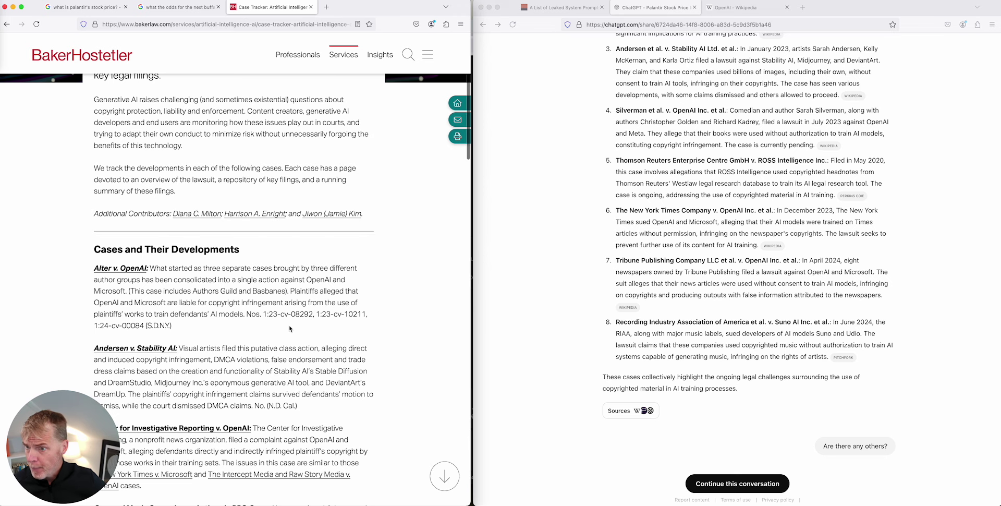
pyautogui.scroll(-10, 290, 329)
pyautogui.scroll(15, 289, 326)
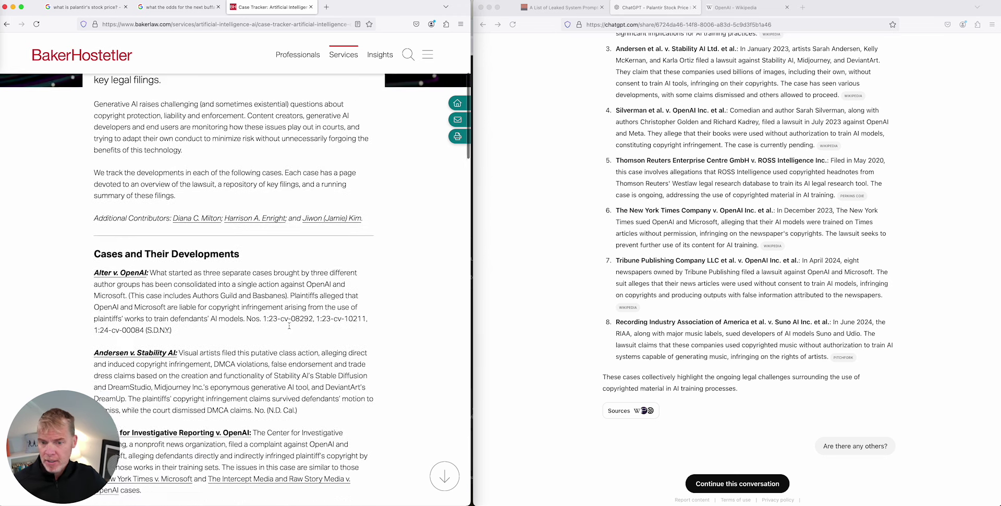
pyautogui.scroll(-12, 335, 367)
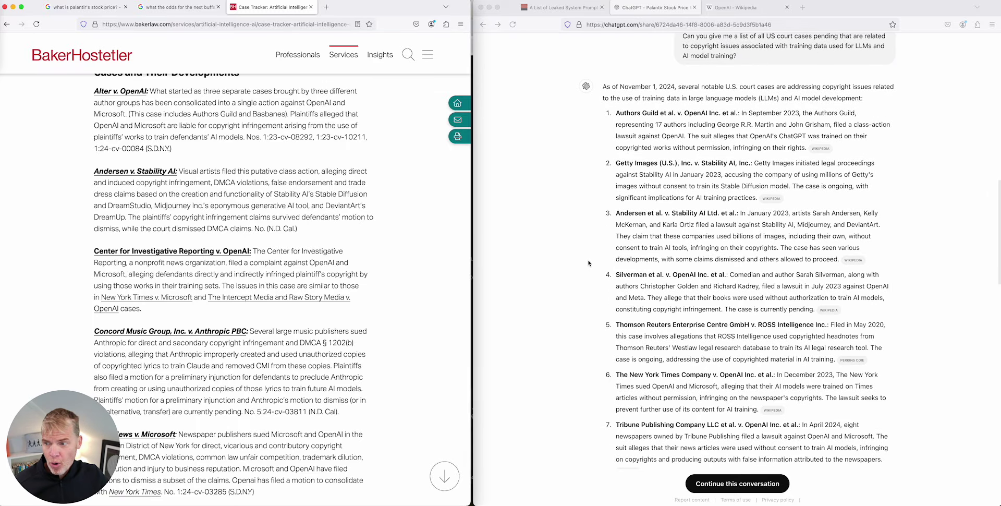
# Read ChatGPT's follow-up on The Intercept, News Corp and Universal Music cases; return Google's results
pyautogui.scroll(-5, 810, 261)
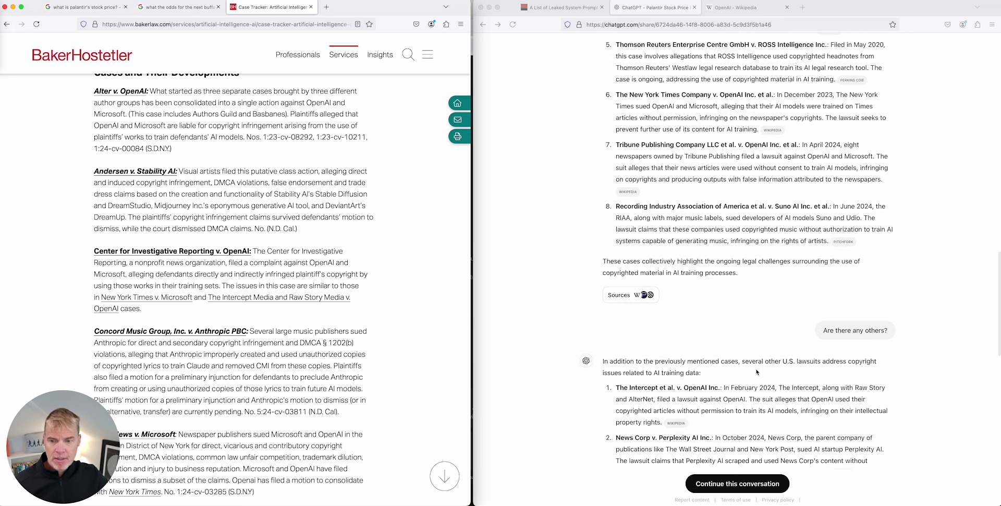
pyautogui.scroll(-1, 757, 371)
pyautogui.scroll(-2, 757, 371)
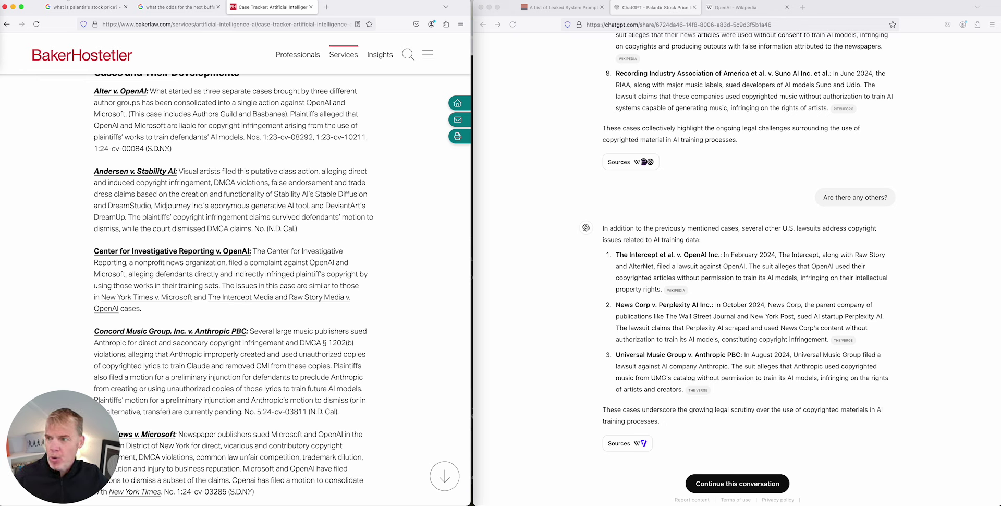
pyautogui.click(7, 24)
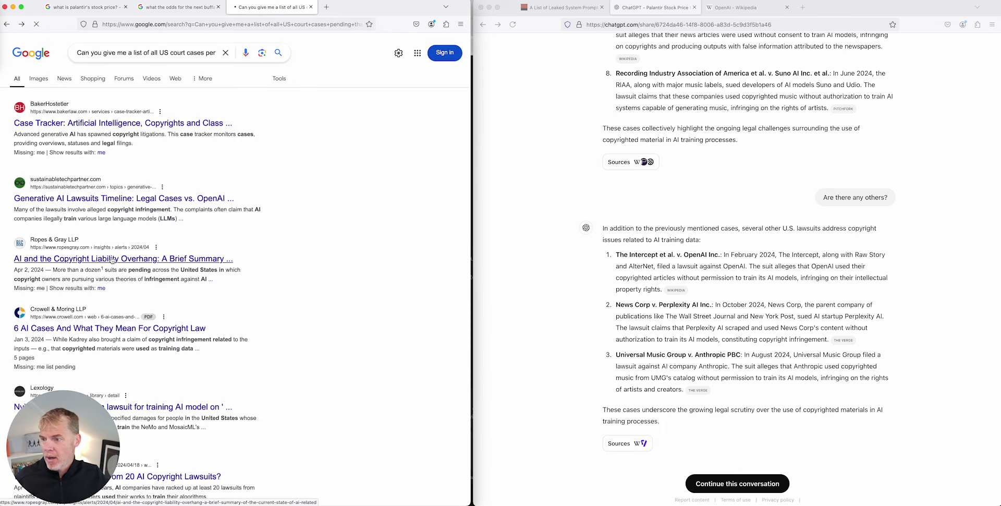
# Open and skim Ropes & Gray's 'AI and the Copyright Liability Overhang' article
pyautogui.click(68, 258)
pyautogui.scroll(5, 206, 350)
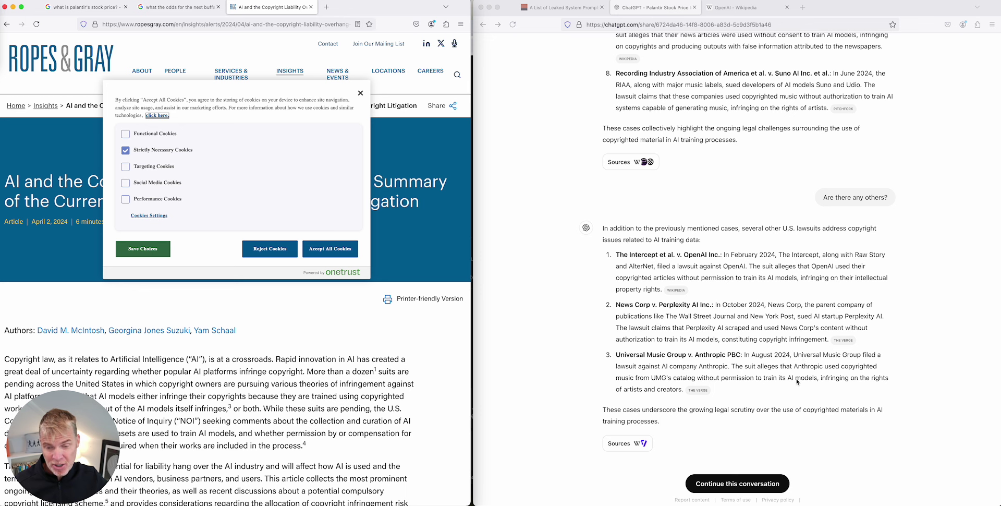
pyautogui.scroll(-1, 796, 379)
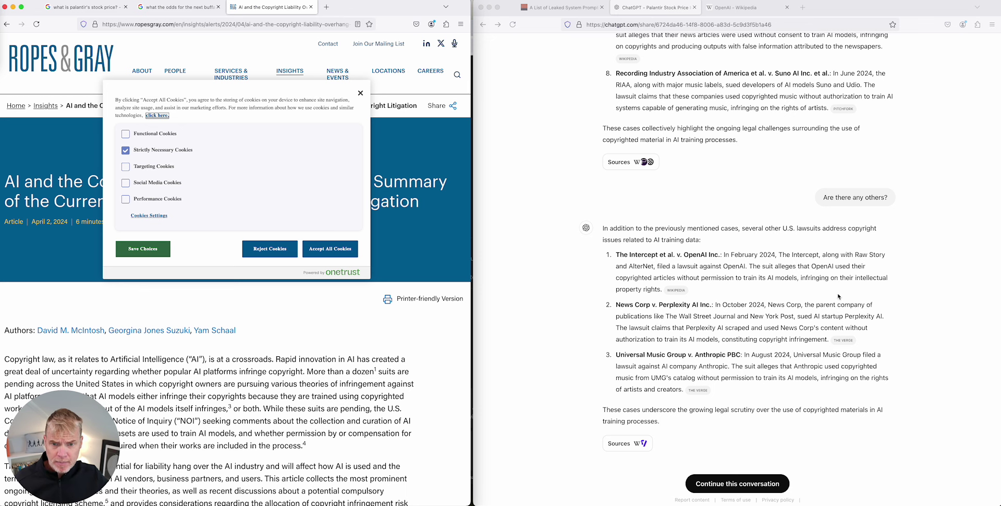
pyautogui.scroll(-5, 845, 276)
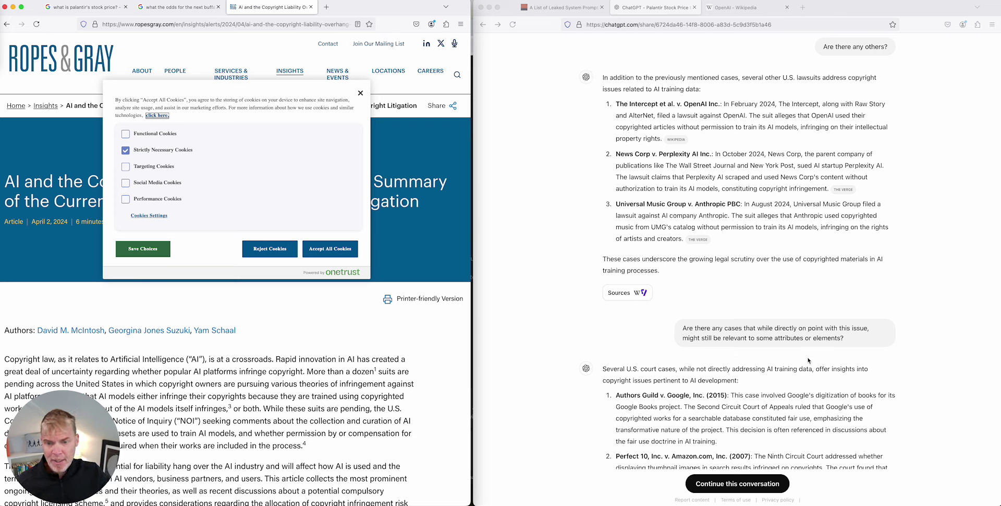
pyautogui.scroll(-3, 783, 374)
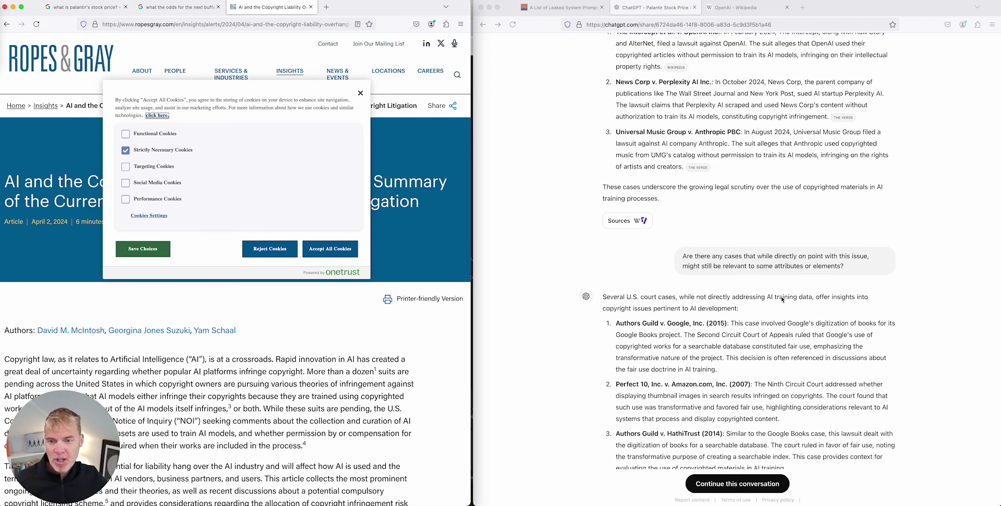
pyautogui.scroll(-2, 782, 299)
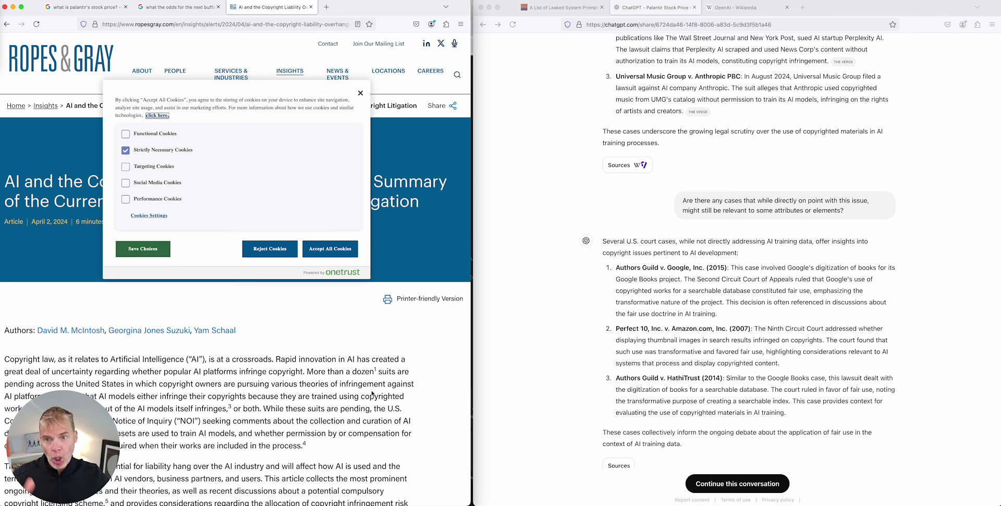
pyautogui.scroll(6, 543, 390)
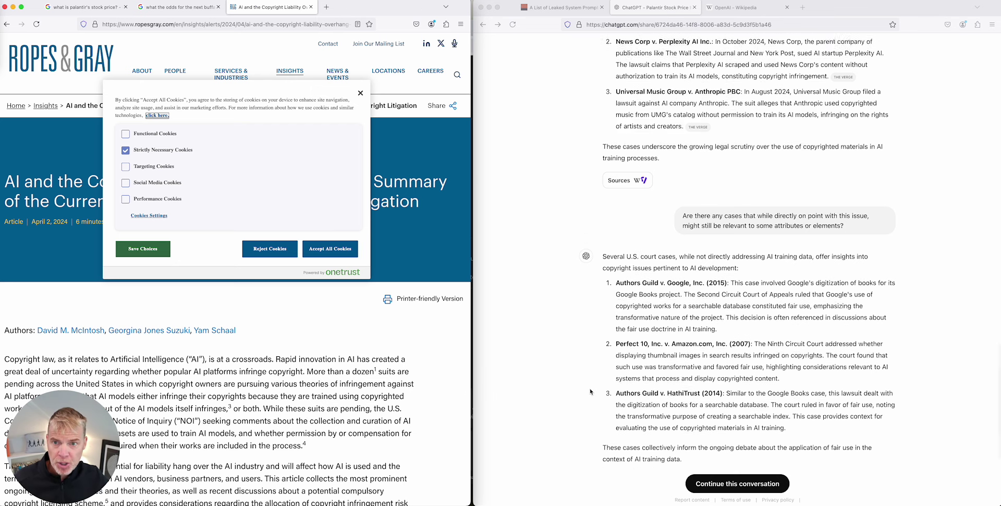